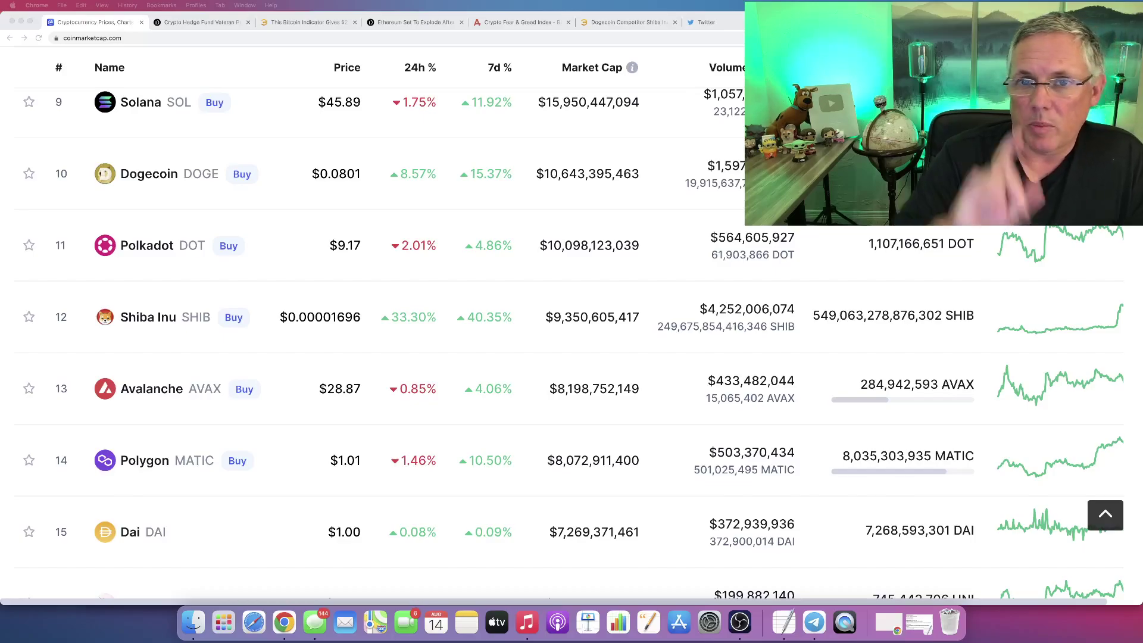
{"action": "scroll", "coordinate": [857, 264], "scroll_direction": "up", "scroll_amount": 10}
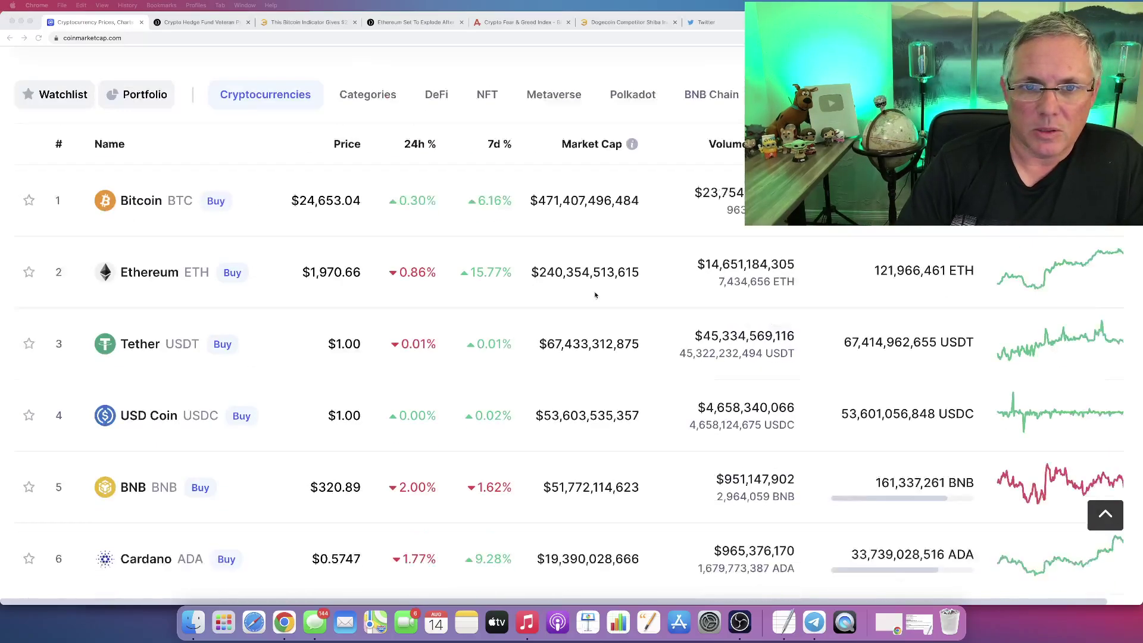
Sort the coin table by 7-day change, putting Celsius, Ankr and Shiba Inu on top.
{"action": "left_click", "coordinate": [496, 157]}
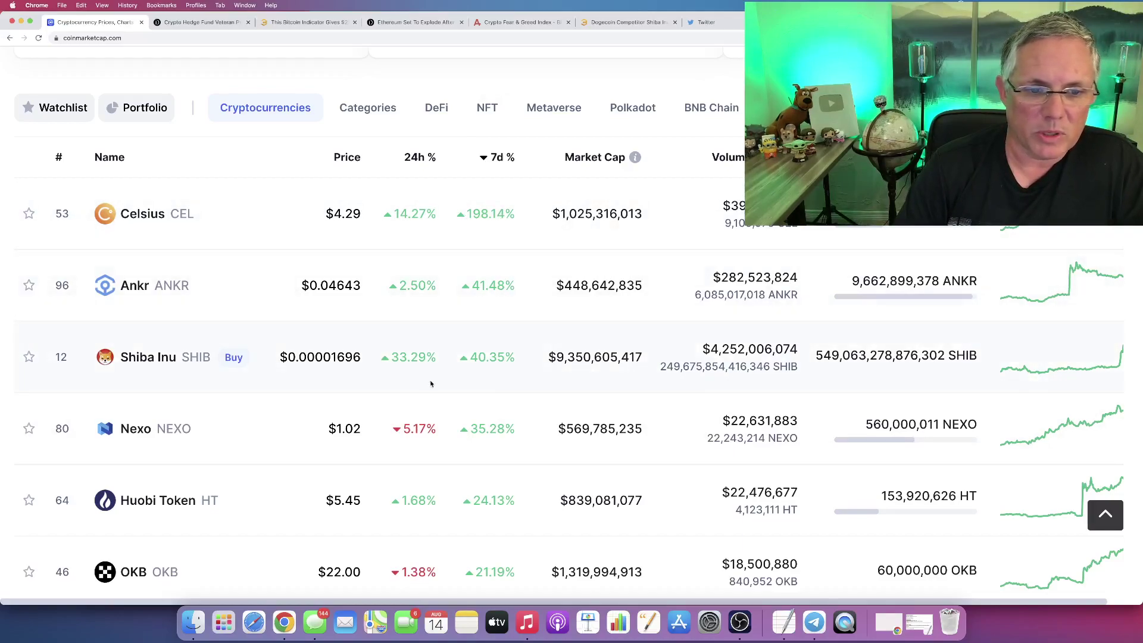
{"action": "left_click", "coordinate": [420, 159]}
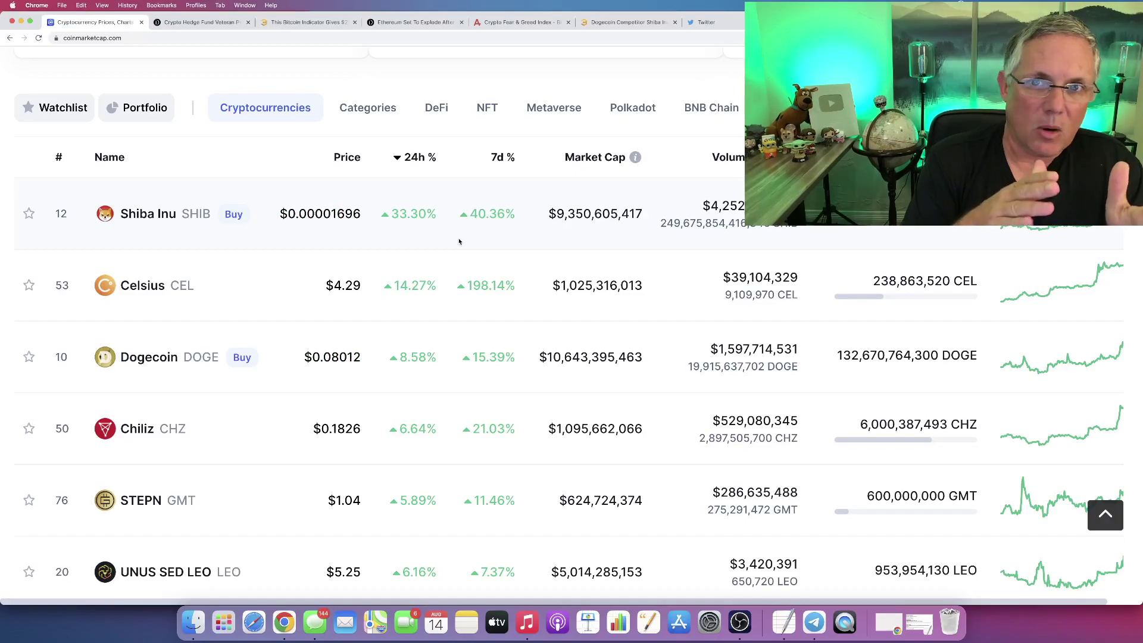
Open Shiba Inu's detail page, showing its 1D USD chart rising to about $0.000017.
{"action": "left_click", "coordinate": [158, 215]}
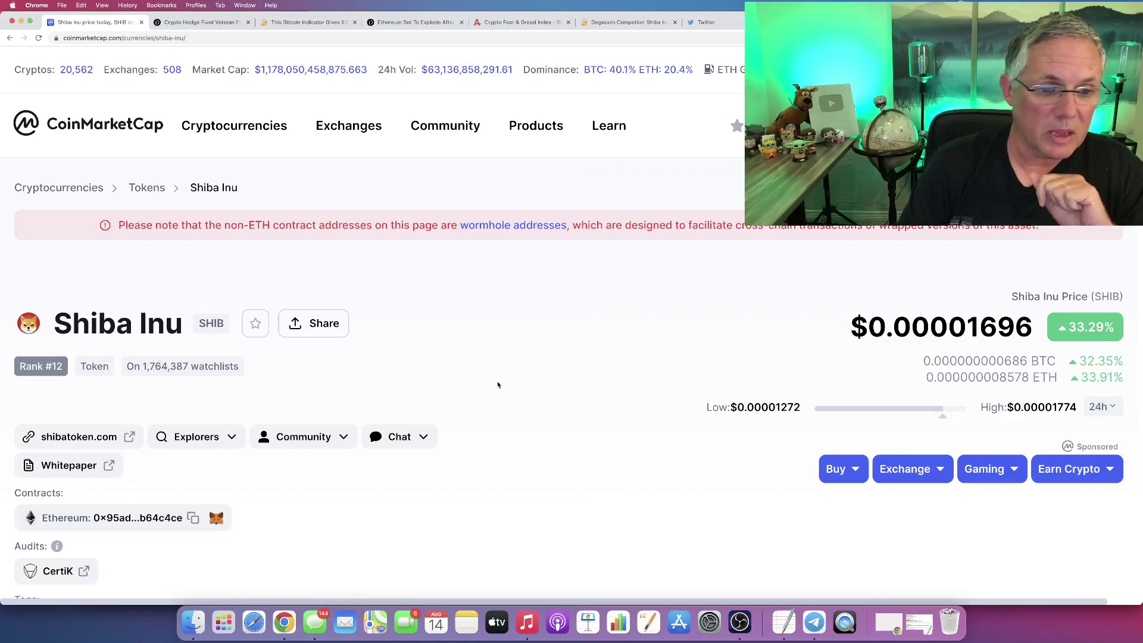
{"action": "scroll", "coordinate": [498, 385], "scroll_direction": "down", "scroll_amount": 1}
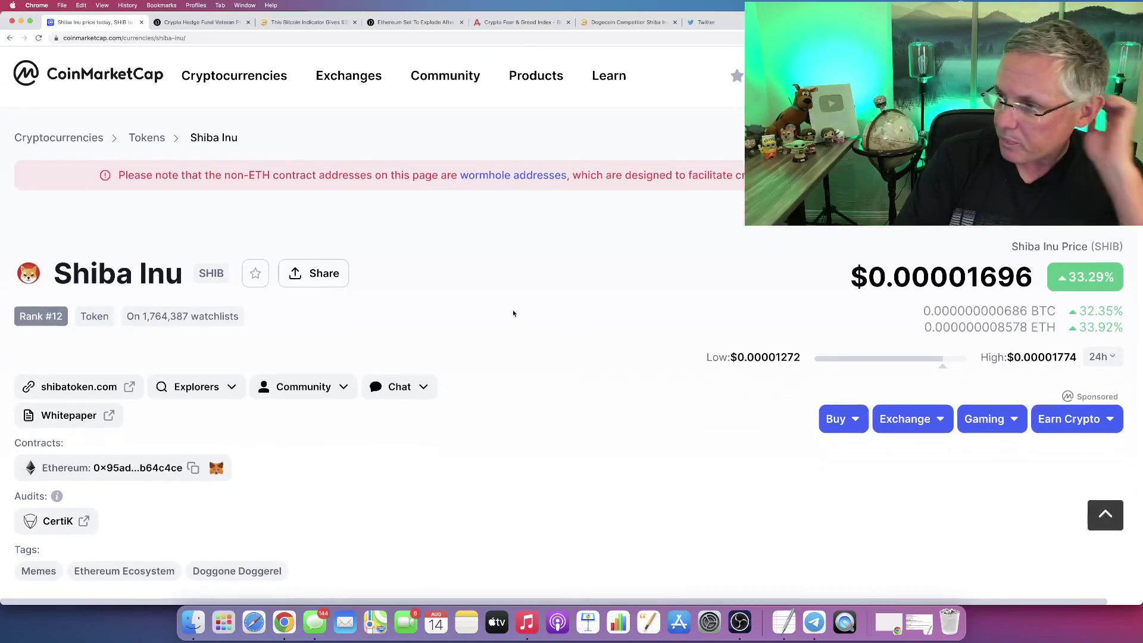
{"action": "scroll", "coordinate": [512, 329], "scroll_direction": "down", "scroll_amount": 5}
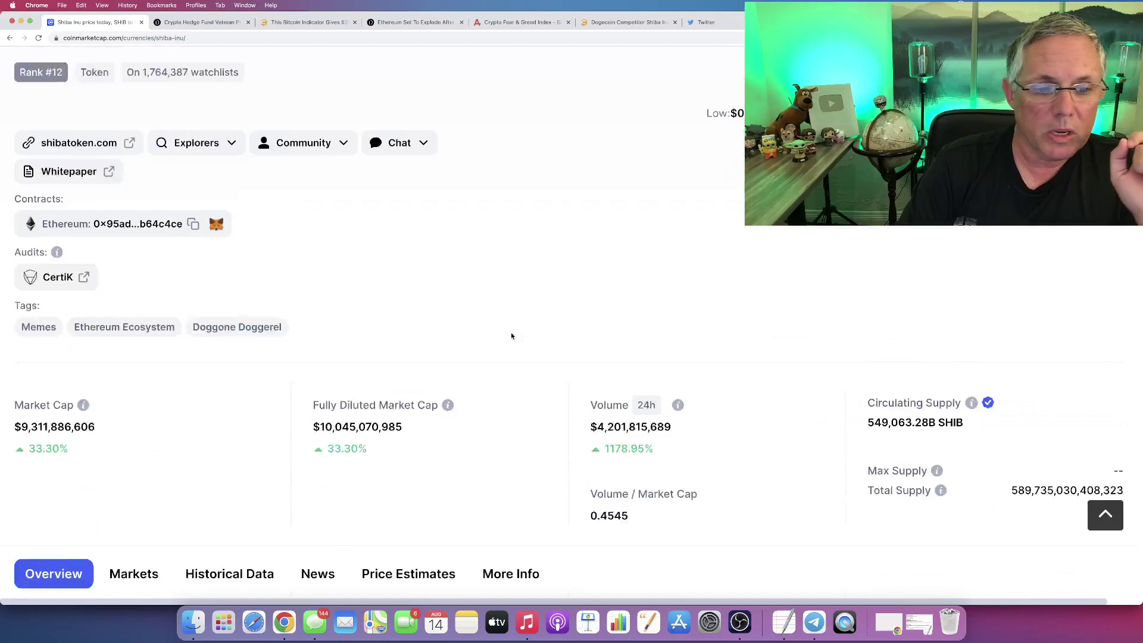
{"action": "scroll", "coordinate": [510, 332], "scroll_direction": "down", "scroll_amount": 3}
{"action": "scroll", "coordinate": [511, 333], "scroll_direction": "down", "scroll_amount": 4}
{"action": "scroll", "coordinate": [844, 405], "scroll_direction": "down", "scroll_amount": 1}
{"action": "scroll", "coordinate": [844, 405], "scroll_direction": "down", "scroll_amount": 3}
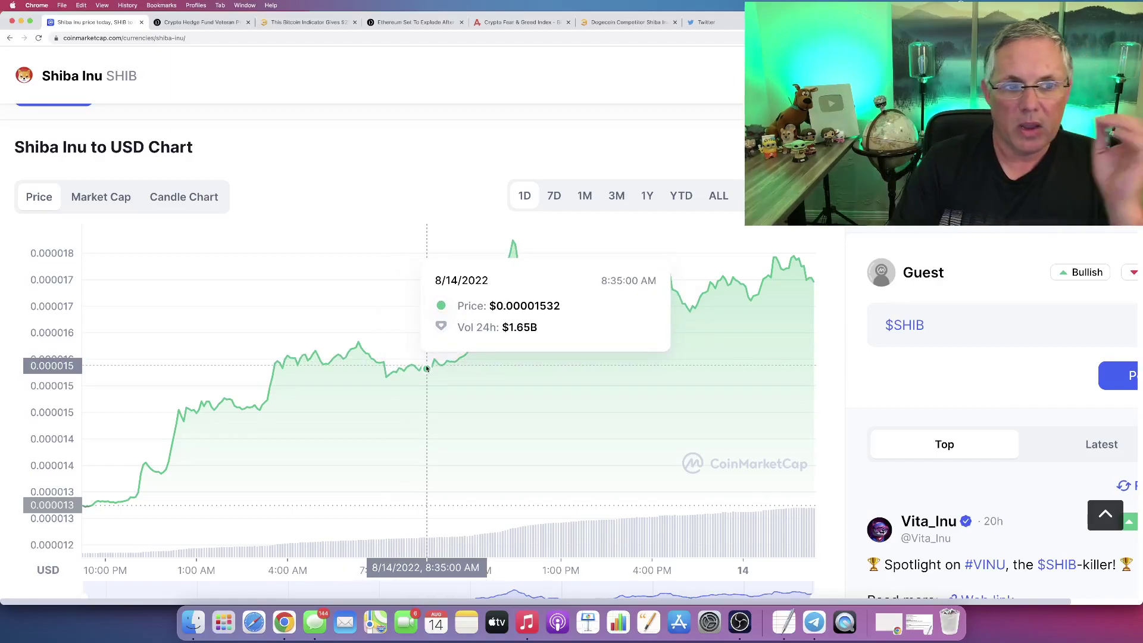
{"action": "scroll", "coordinate": [836, 340], "scroll_direction": "up", "scroll_amount": 2}
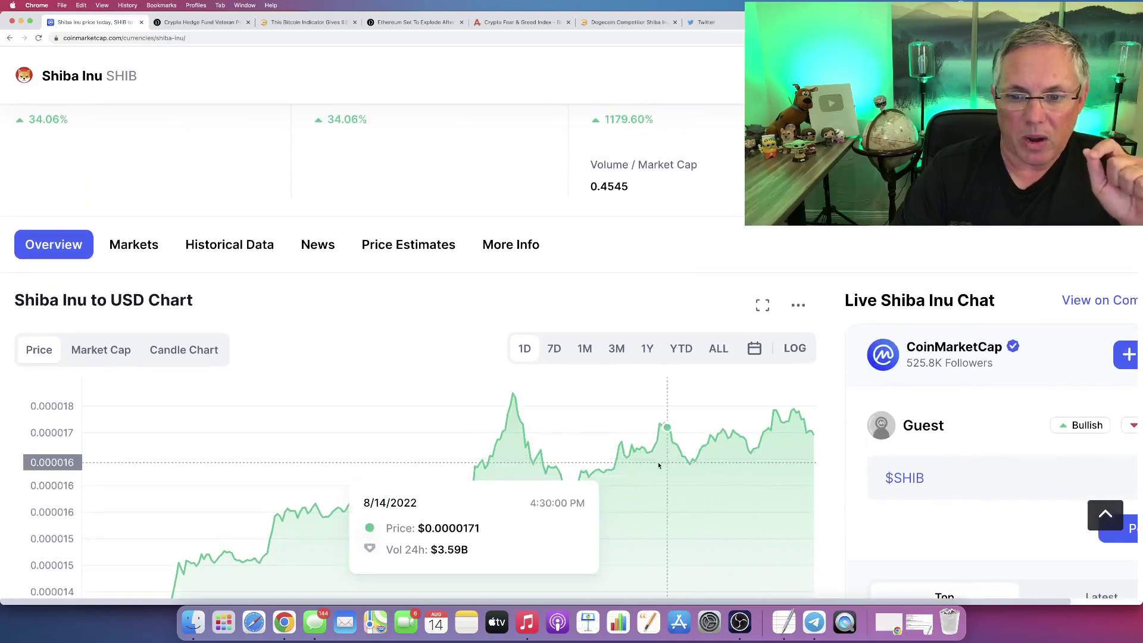
{"action": "scroll", "coordinate": [839, 436], "scroll_direction": "down", "scroll_amount": 2}
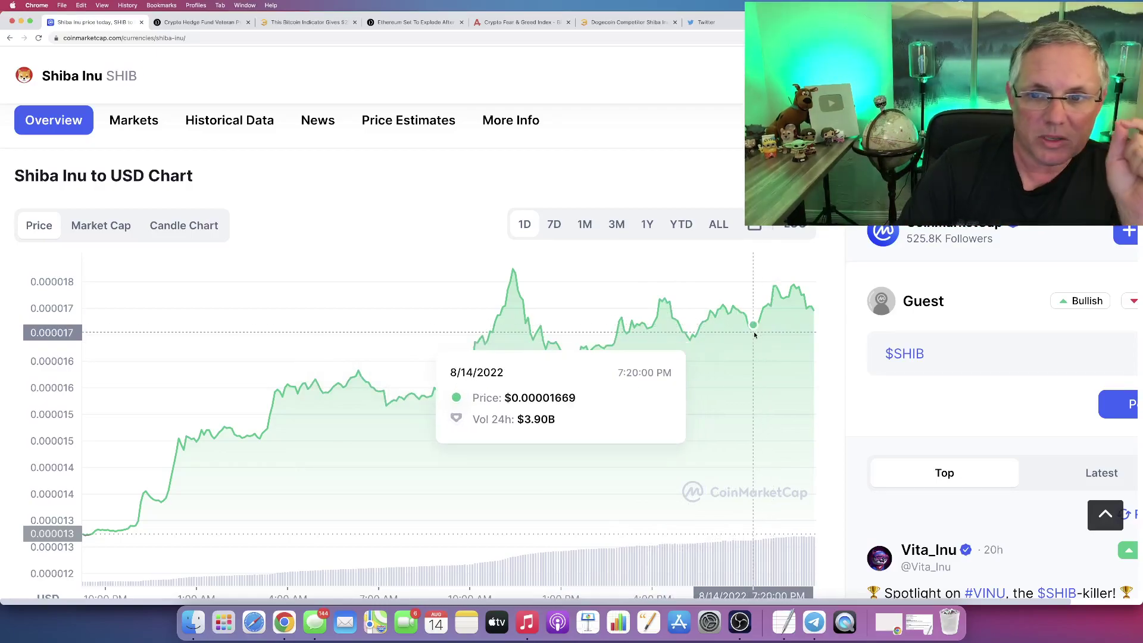
{"action": "scroll", "coordinate": [845, 352], "scroll_direction": "up", "scroll_amount": 2}
{"action": "scroll", "coordinate": [785, 347], "scroll_direction": "up", "scroll_amount": 1}
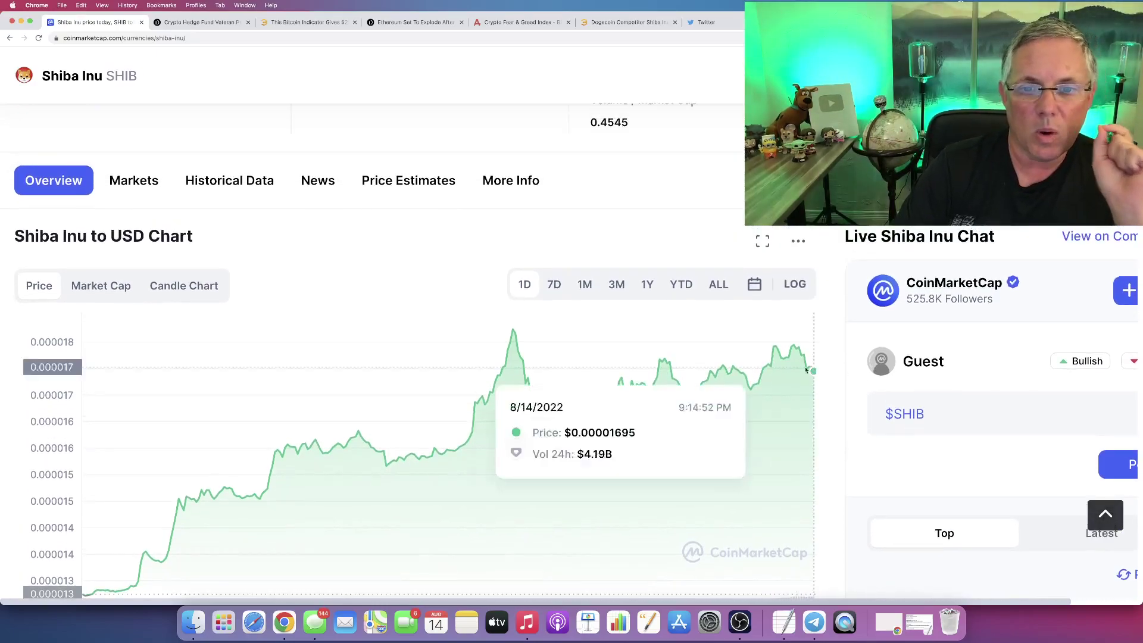
{"action": "scroll", "coordinate": [777, 353], "scroll_direction": "up", "scroll_amount": 1}
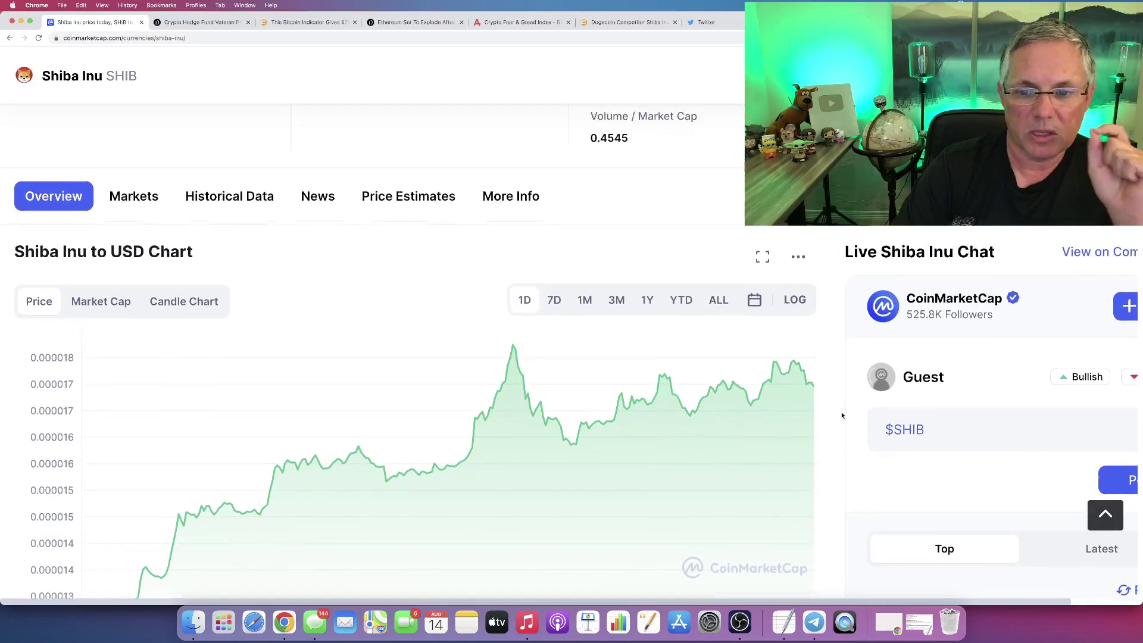
{"action": "scroll", "coordinate": [804, 367], "scroll_direction": "up", "scroll_amount": 3}
{"action": "scroll", "coordinate": [822, 374], "scroll_direction": "up", "scroll_amount": 5}
{"action": "scroll", "coordinate": [834, 298], "scroll_direction": "up", "scroll_amount": 4}
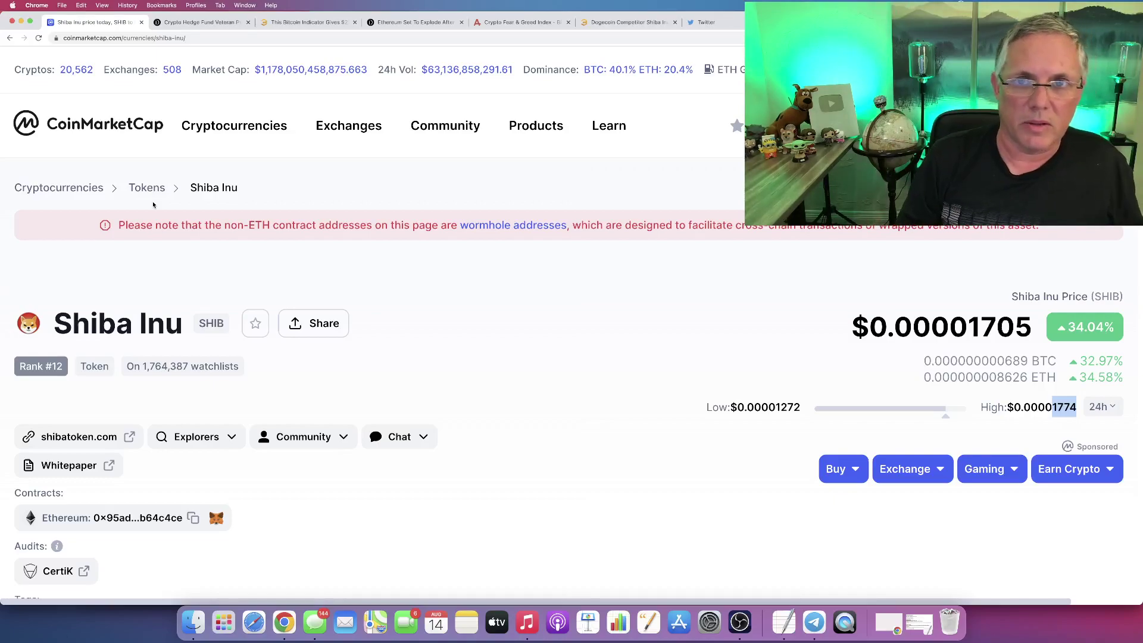
{"action": "left_click", "coordinate": [132, 129]}
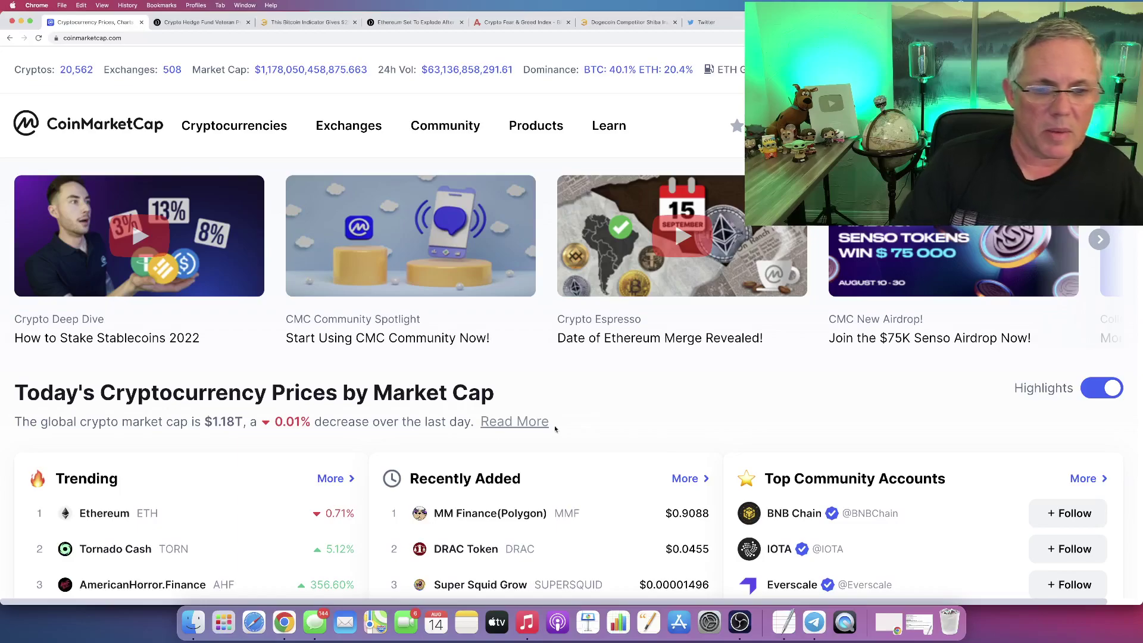
{"action": "scroll", "coordinate": [252, 446], "scroll_direction": "down", "scroll_amount": 2}
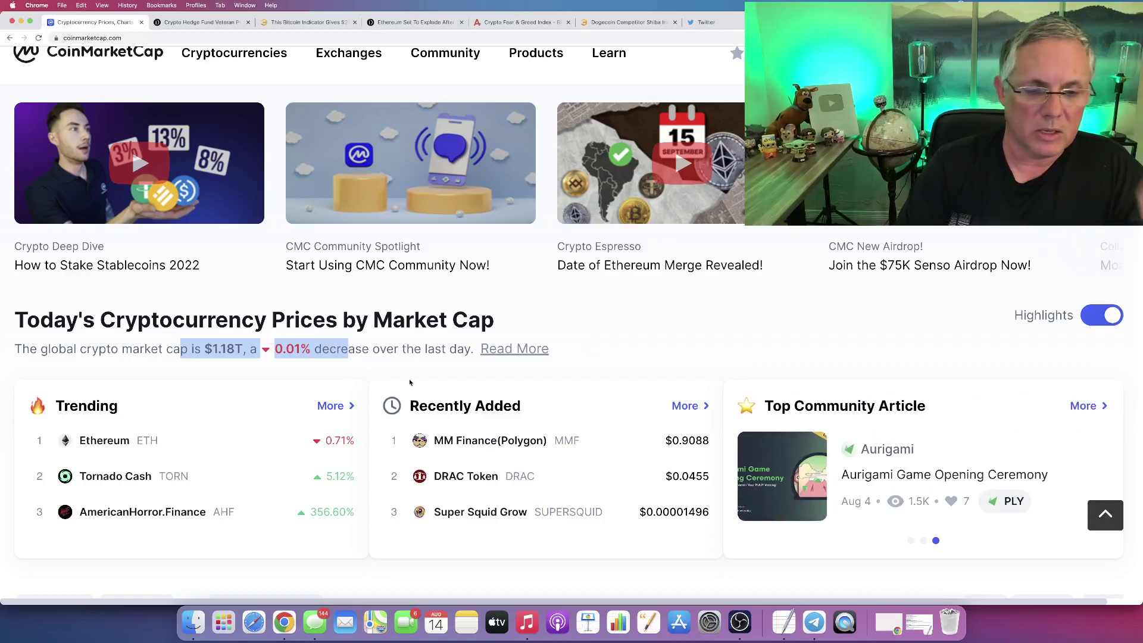
{"action": "scroll", "coordinate": [412, 381], "scroll_direction": "down", "scroll_amount": 5}
{"action": "scroll", "coordinate": [412, 386], "scroll_direction": "down", "scroll_amount": 2}
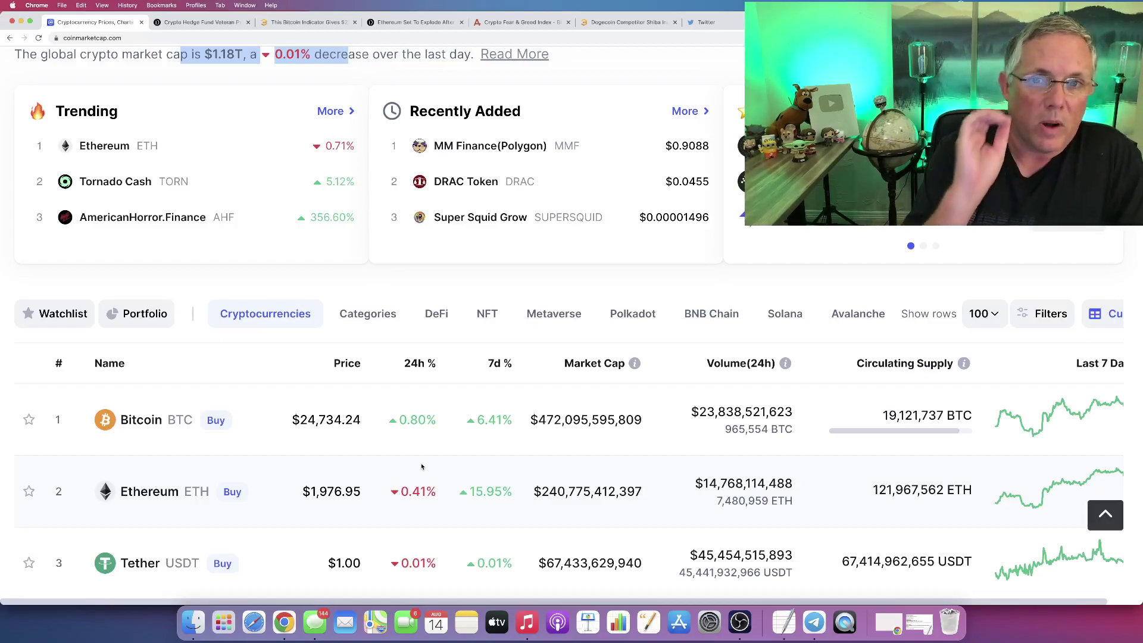
{"action": "scroll", "coordinate": [513, 404], "scroll_direction": "down", "scroll_amount": 2}
{"action": "scroll", "coordinate": [265, 446], "scroll_direction": "down", "scroll_amount": 3}
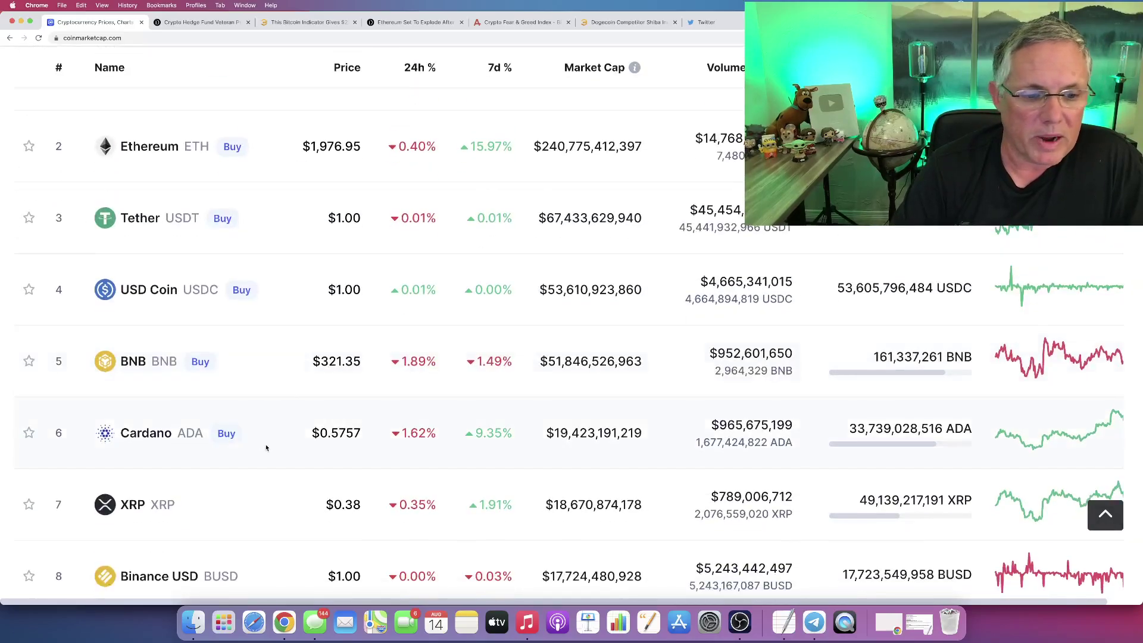
{"action": "scroll", "coordinate": [263, 447], "scroll_direction": "down", "scroll_amount": 3}
{"action": "scroll", "coordinate": [181, 453], "scroll_direction": "down", "scroll_amount": 2}
Reopen Shiba Inu's page to show its 1D USD chart, reading $0.00001625 at 2:25 PM.
{"action": "left_click", "coordinate": [146, 507]}
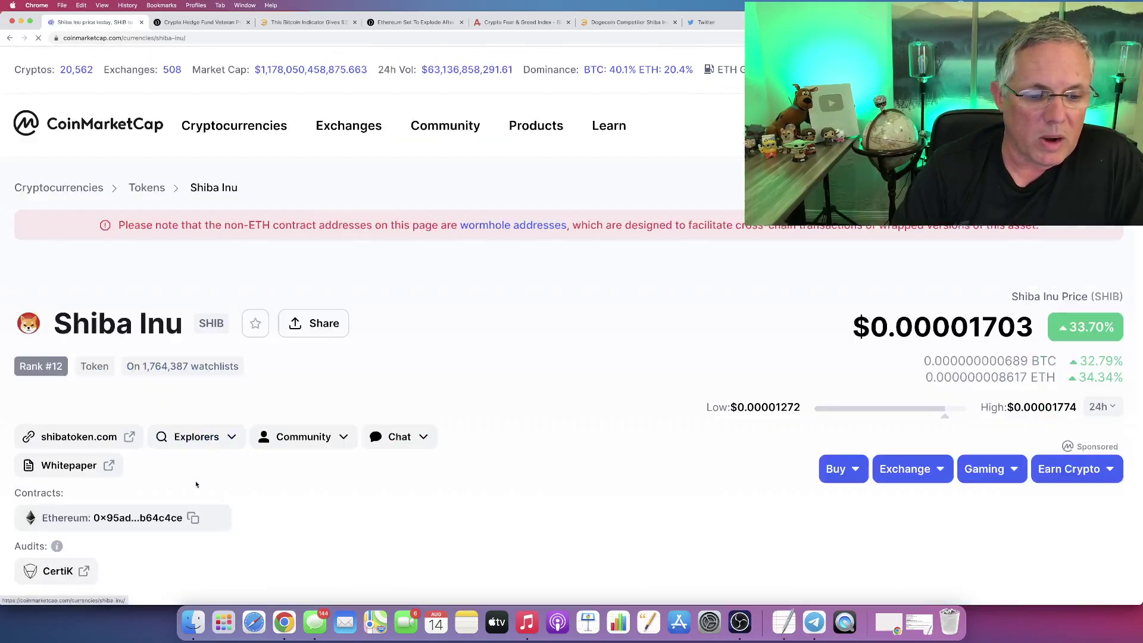
{"action": "scroll", "coordinate": [741, 446], "scroll_direction": "down", "scroll_amount": 4}
{"action": "scroll", "coordinate": [832, 448], "scroll_direction": "down", "scroll_amount": 4}
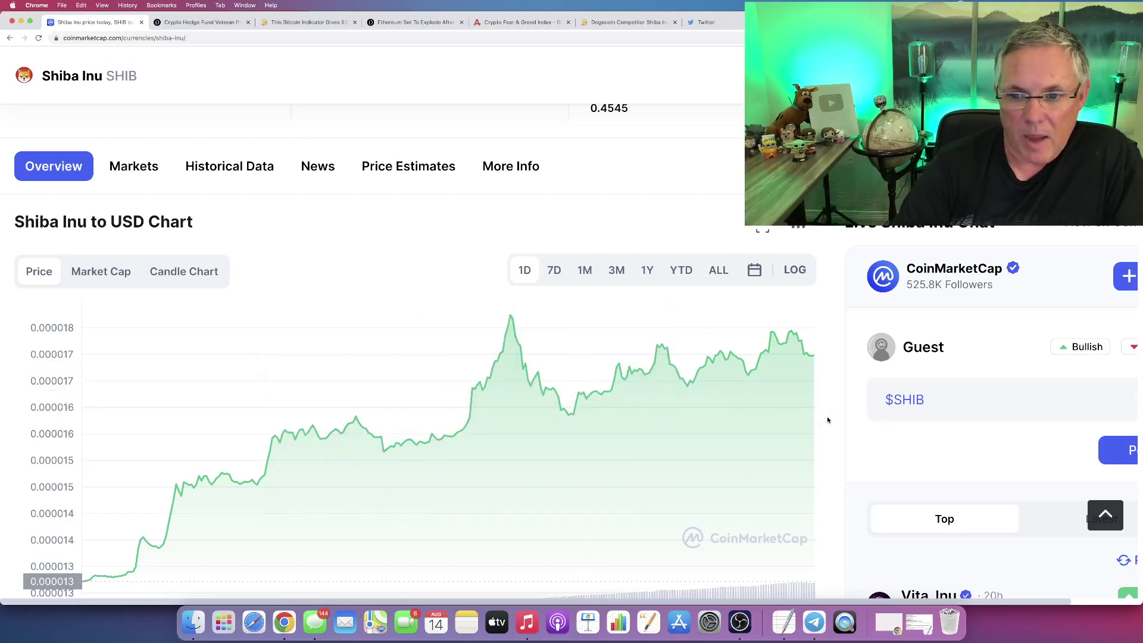
{"action": "scroll", "coordinate": [827, 416], "scroll_direction": "up", "scroll_amount": 5}
{"action": "scroll", "coordinate": [829, 427], "scroll_direction": "up", "scroll_amount": 4}
{"action": "scroll", "coordinate": [675, 358], "scroll_direction": "up", "scroll_amount": 3}
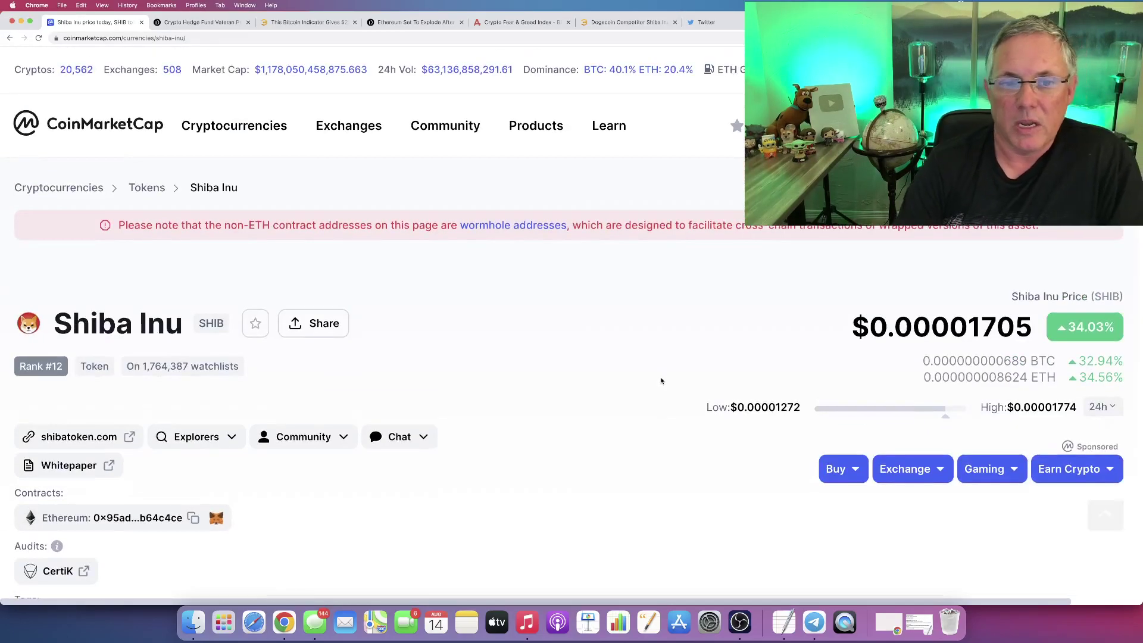